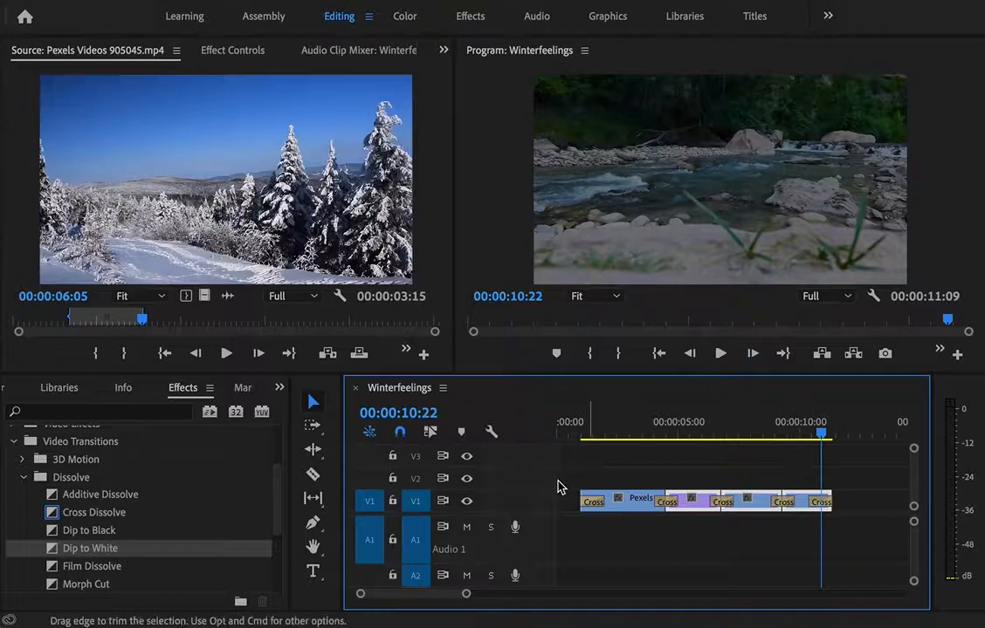
Bring up the project's media and load the daily_download_20160621_128.mp3 audio file for source preview.
left_click(821, 434)
left_click_drag(820, 434, 629, 435)
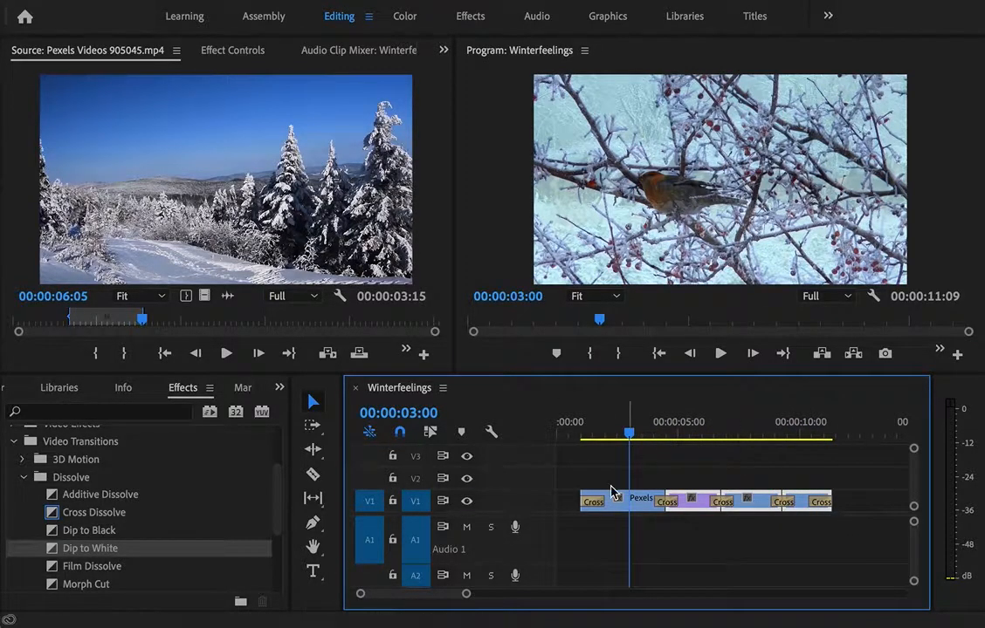
left_click(280, 389)
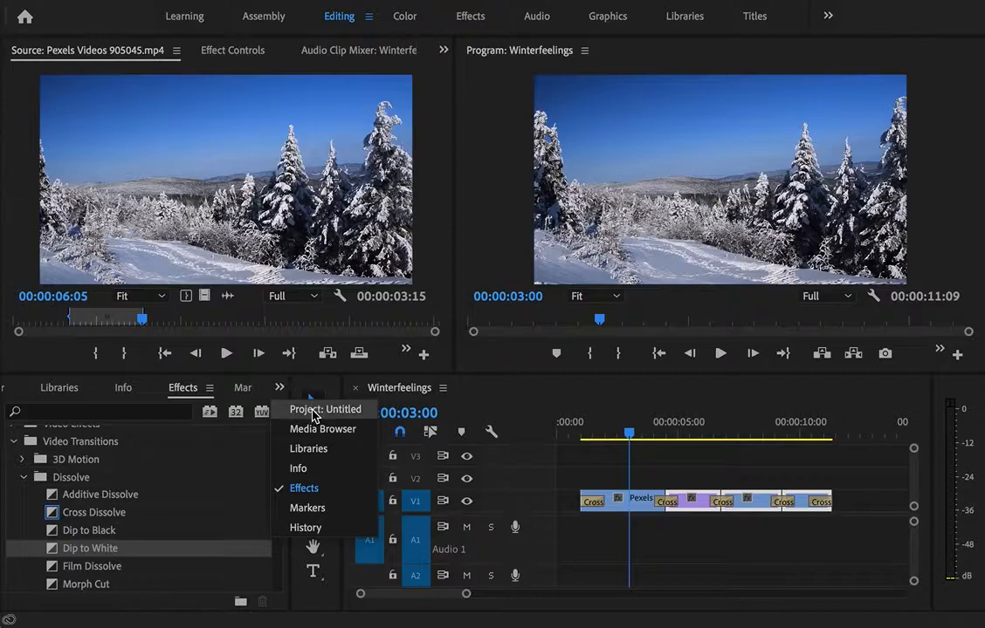
left_click(313, 411)
left_click(277, 390)
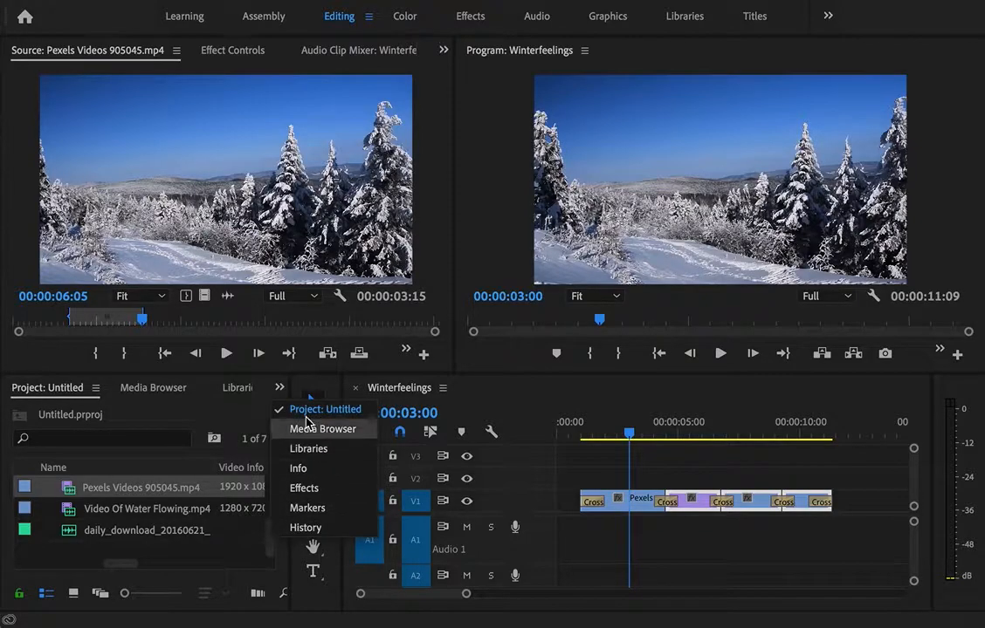
left_click(280, 389)
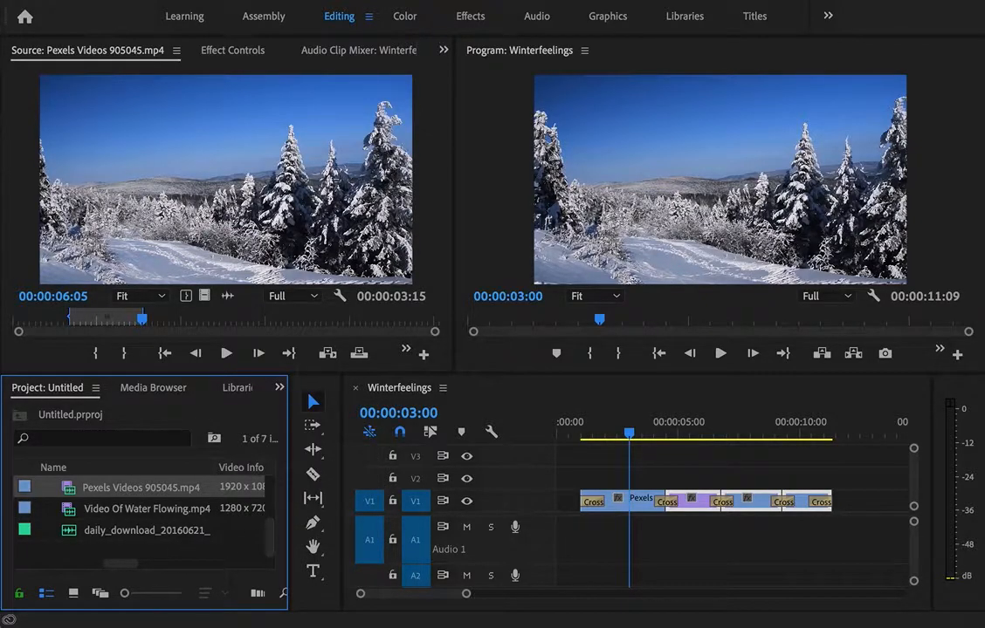
mouse_move(262, 537)
left_mouse_down()
mouse_move(264, 486)
mouse_move(271, 556)
left_mouse_up()
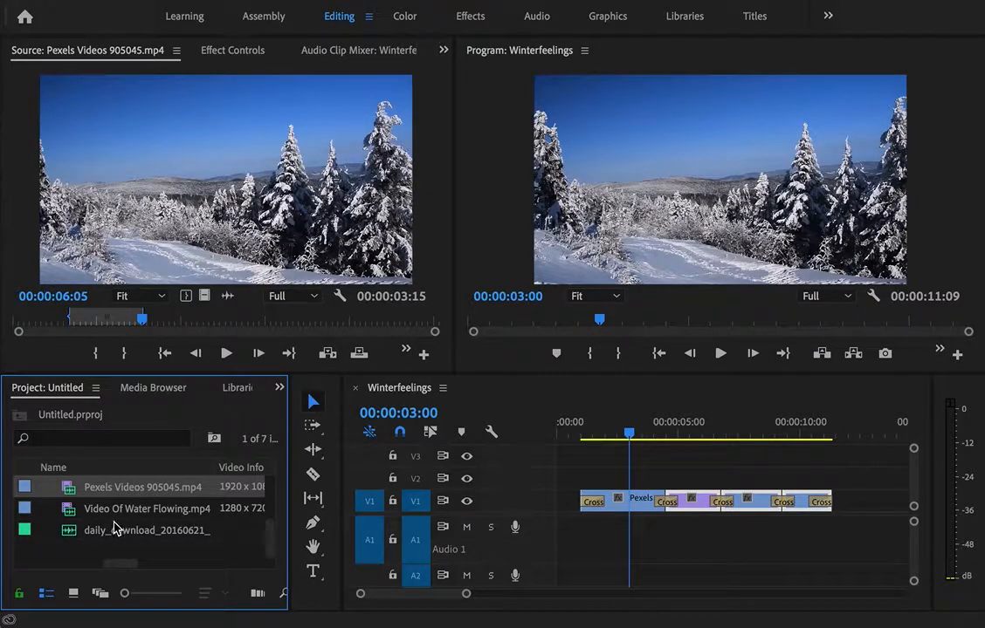
double_click(116, 528)
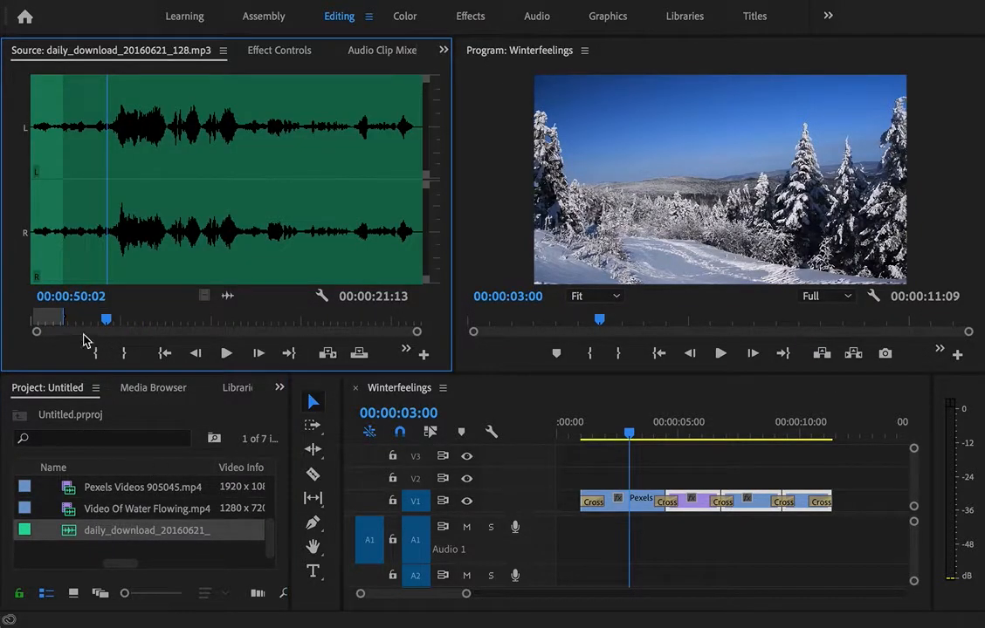
Play the source audio from about 00:00:26:06 and raise the system volume to listen to it.
left_click_drag(61, 324, 72, 356)
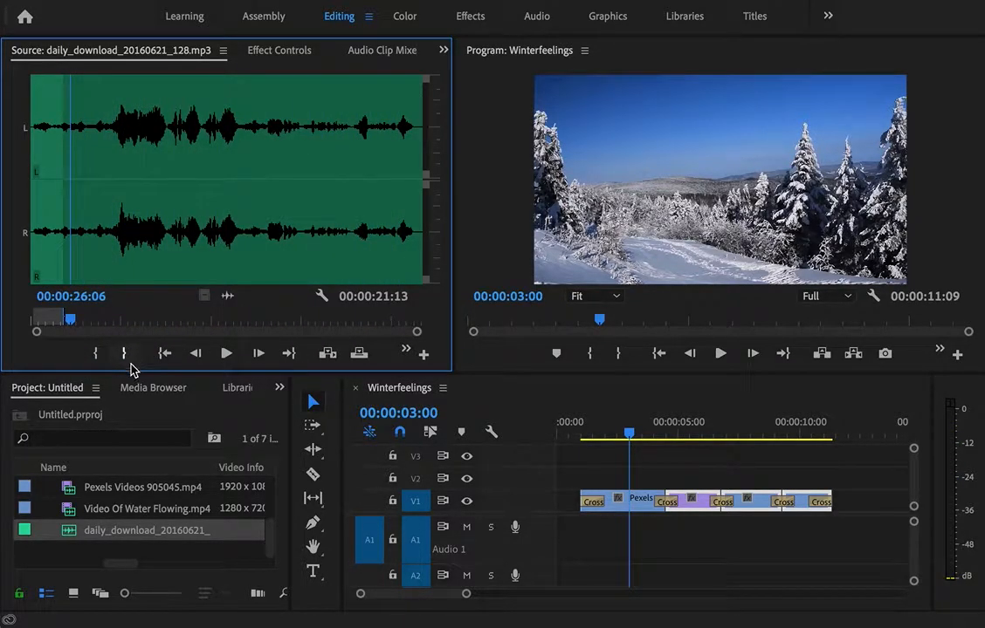
key("space")
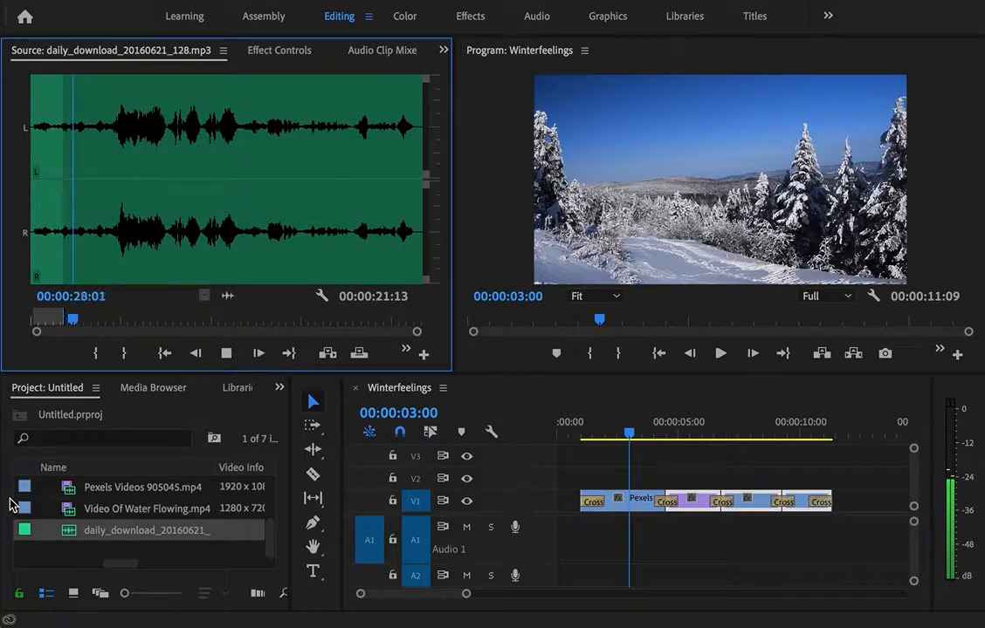
key("XF86AudioRaiseVolume")
key("XF86AudioRaiseVolume")
key("XF86AudioRaiseVolume")
key("XF86AudioRaiseVolume")
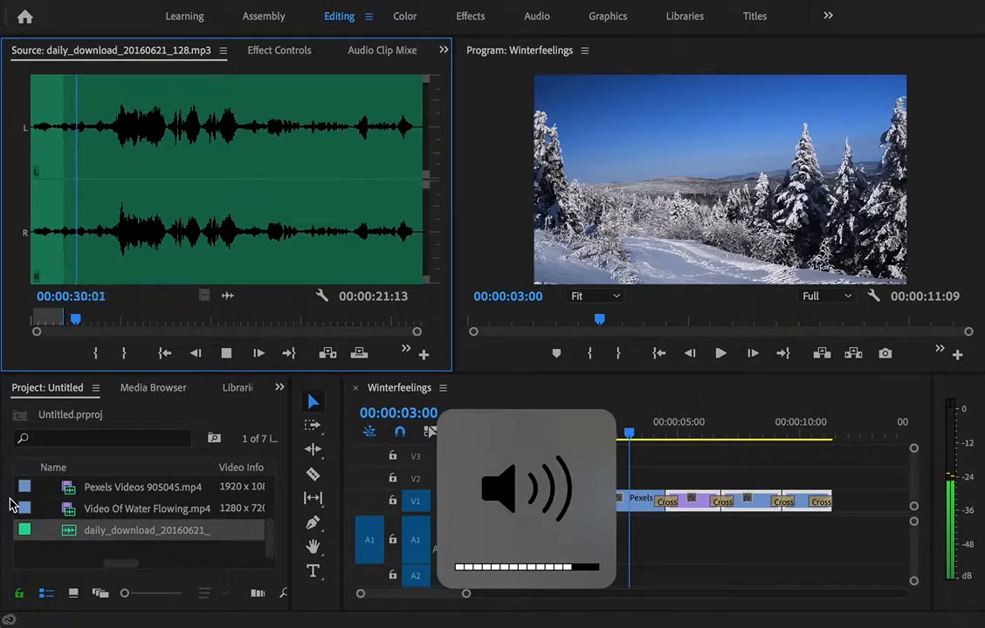
key("space")
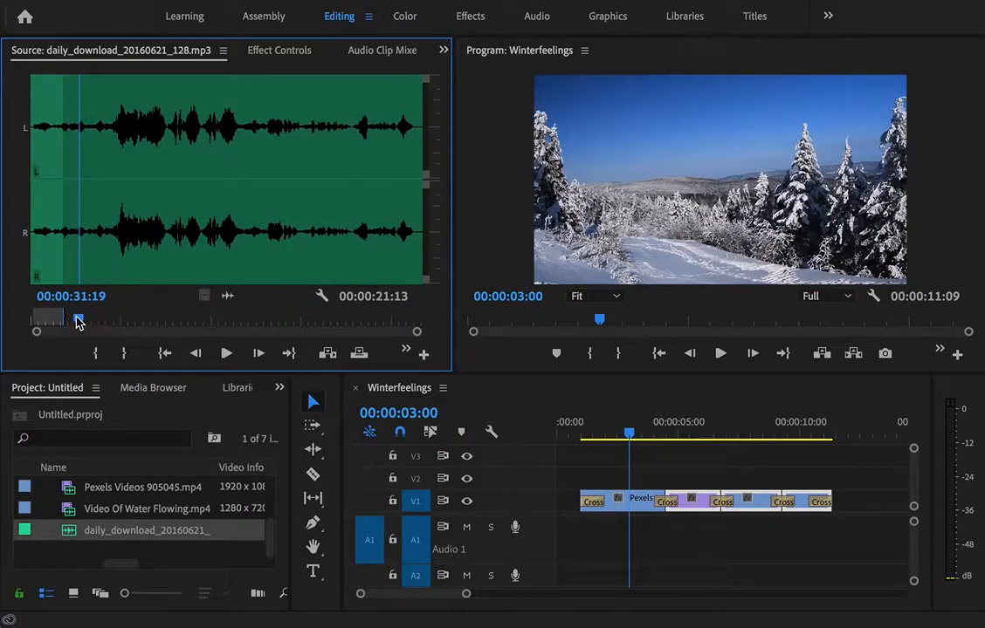
Mark an Out point at about 00:02:51:02 in the source audio and scrub back through the marked range.
left_click_drag(79, 325, 287, 324)
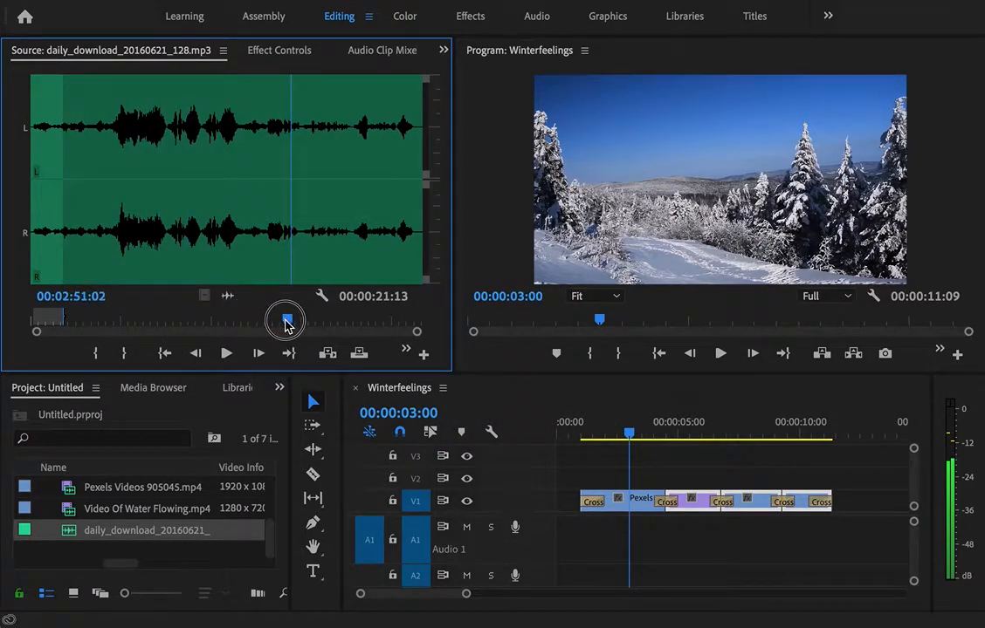
key("o")
left_click_drag(288, 325, 136, 323)
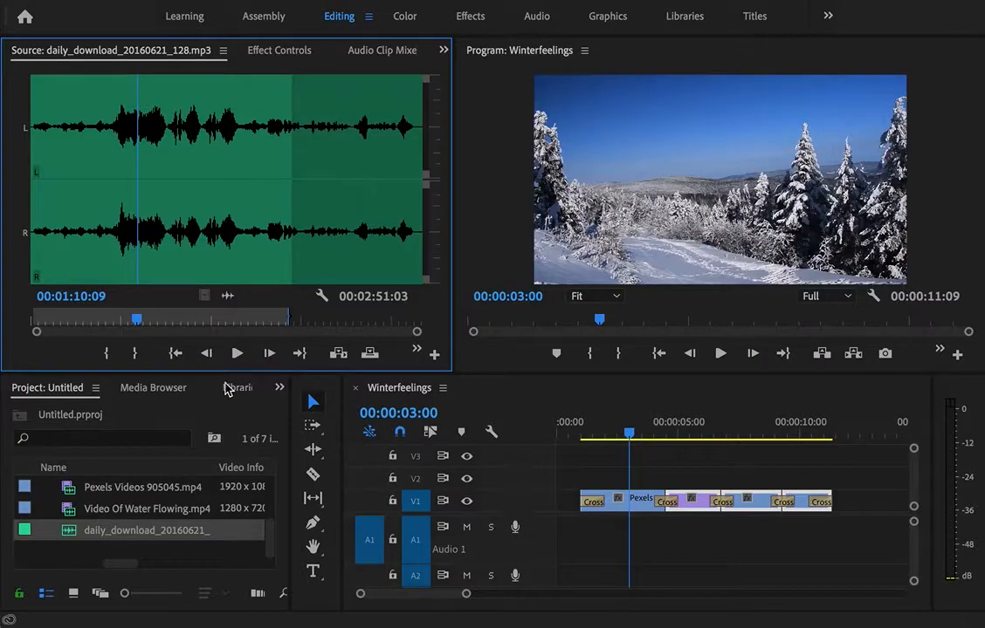
mouse_move(136, 323)
left_mouse_down()
mouse_move(106, 327)
mouse_move(219, 325)
mouse_move(135, 340)
left_mouse_up()
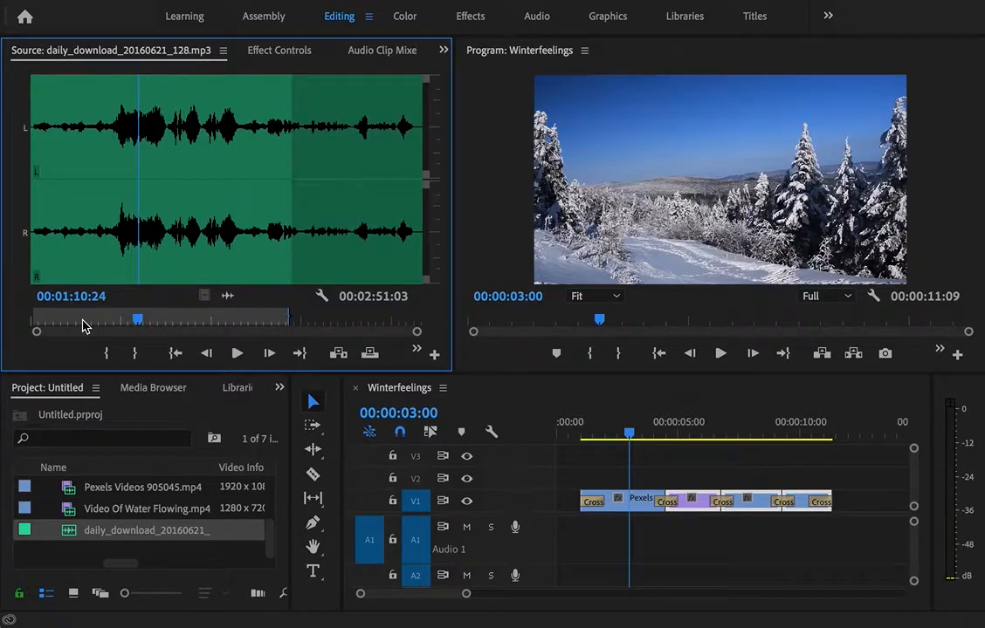
Set the source audio's Out point at 00:00:20:07 and place the audio on track A1 at the sequence start.
left_click_drag(138, 330, 63, 349)
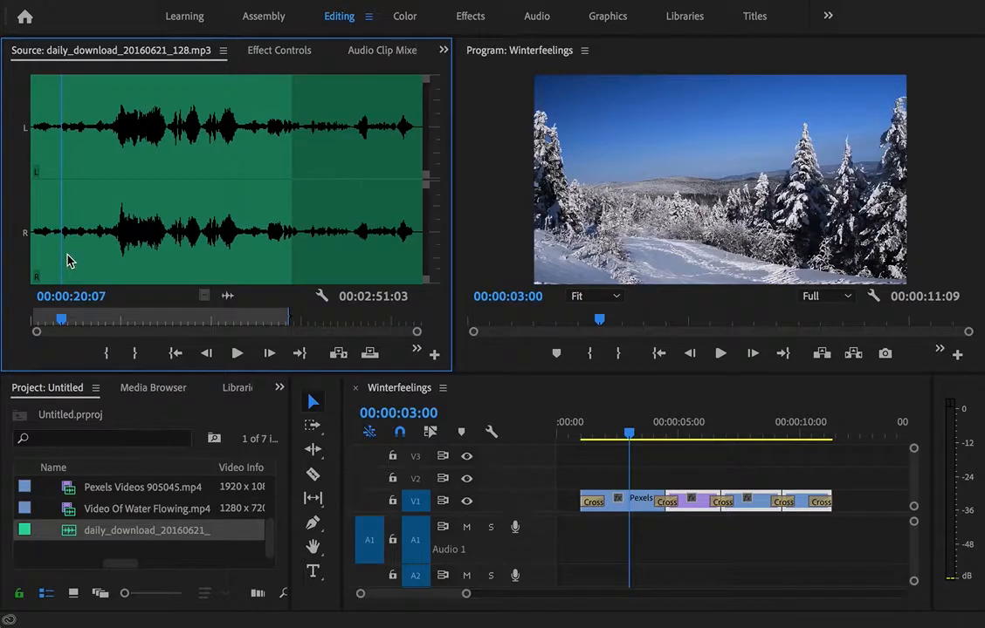
key("o")
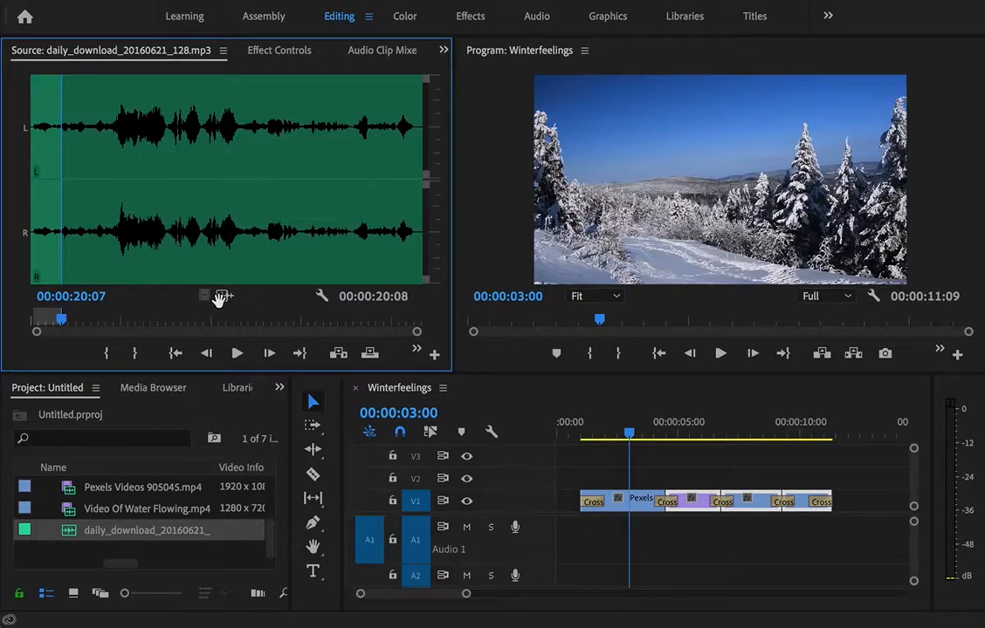
left_click_drag(223, 297, 563, 545)
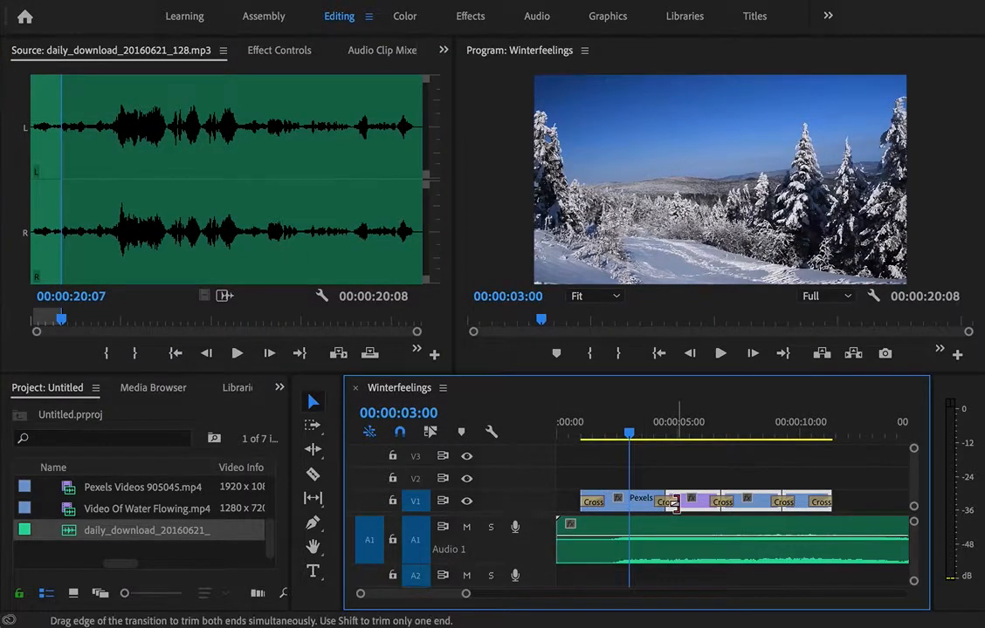
Play the sequence from about 00:00:00:19 to listen to the opening of the added music.
left_click_drag(632, 437, 572, 434)
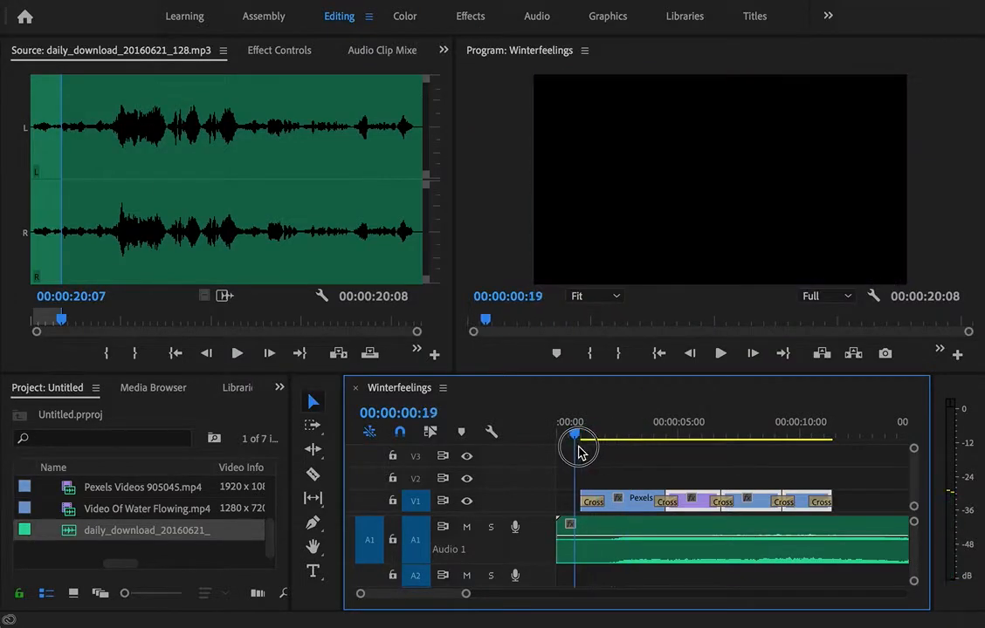
key("space")
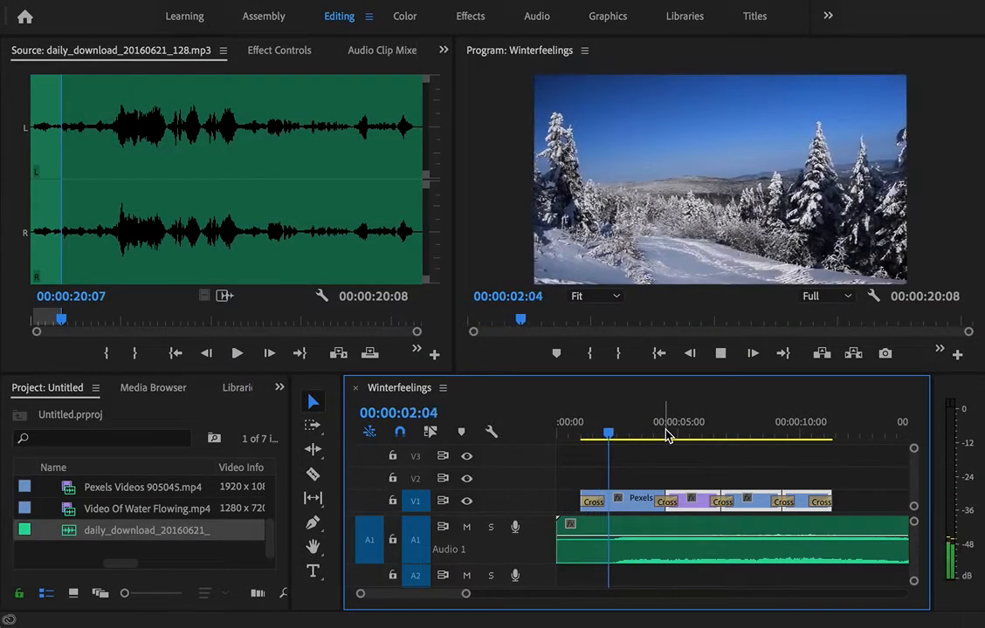
key("space")
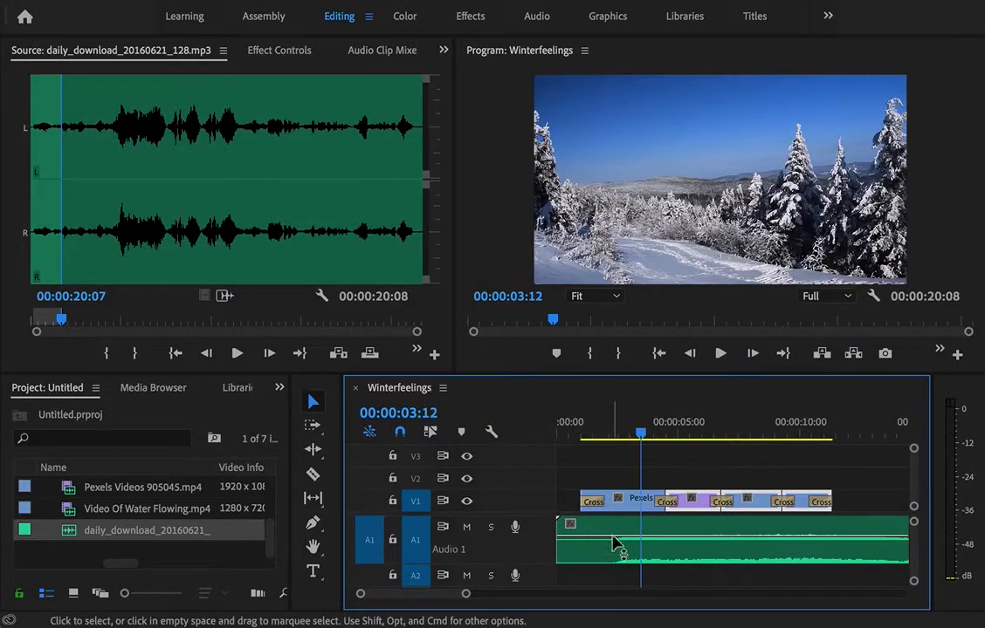
Trim about two seconds off the start of the A1 music clip and move it back near the sequence start.
left_click(561, 526)
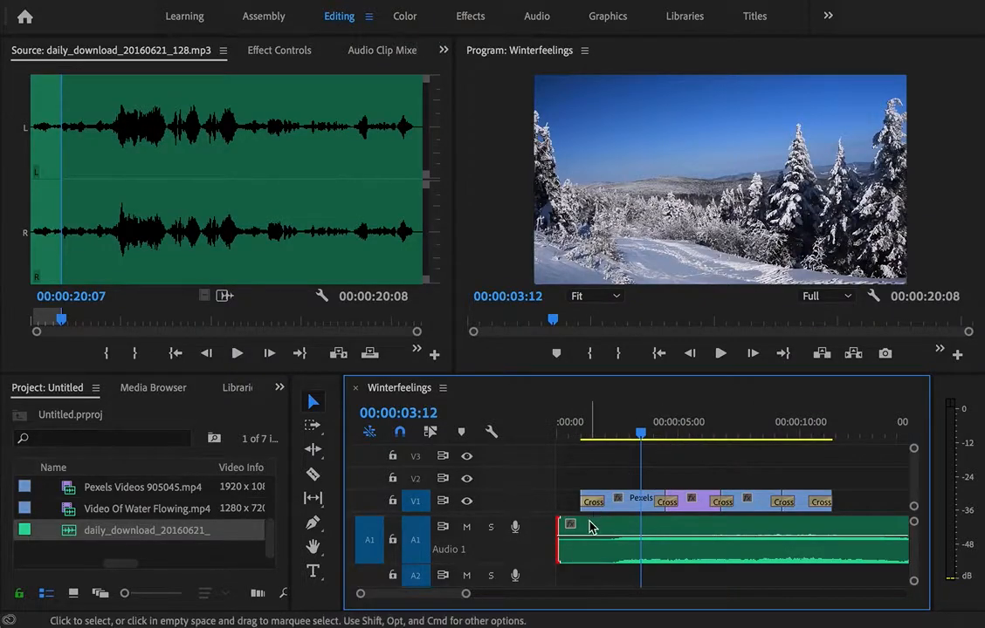
left_click(562, 526)
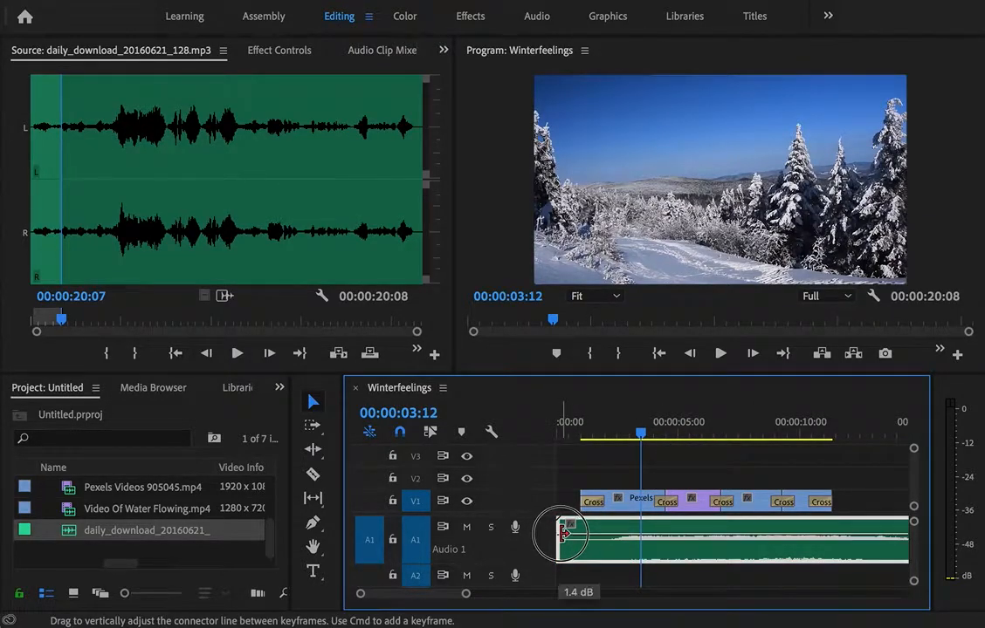
left_click_drag(561, 522, 604, 525)
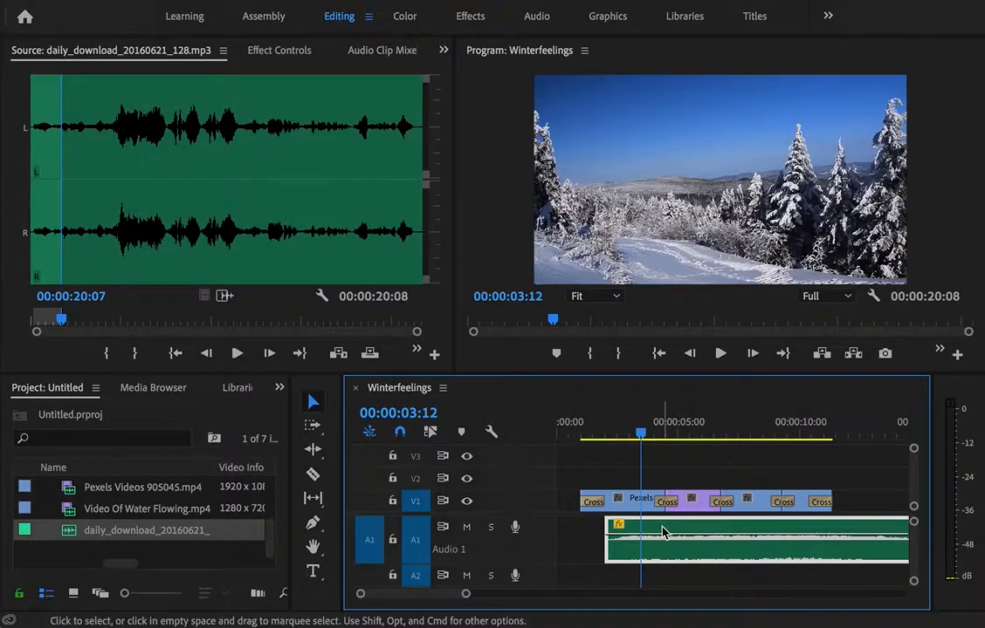
left_click_drag(695, 530, 658, 530)
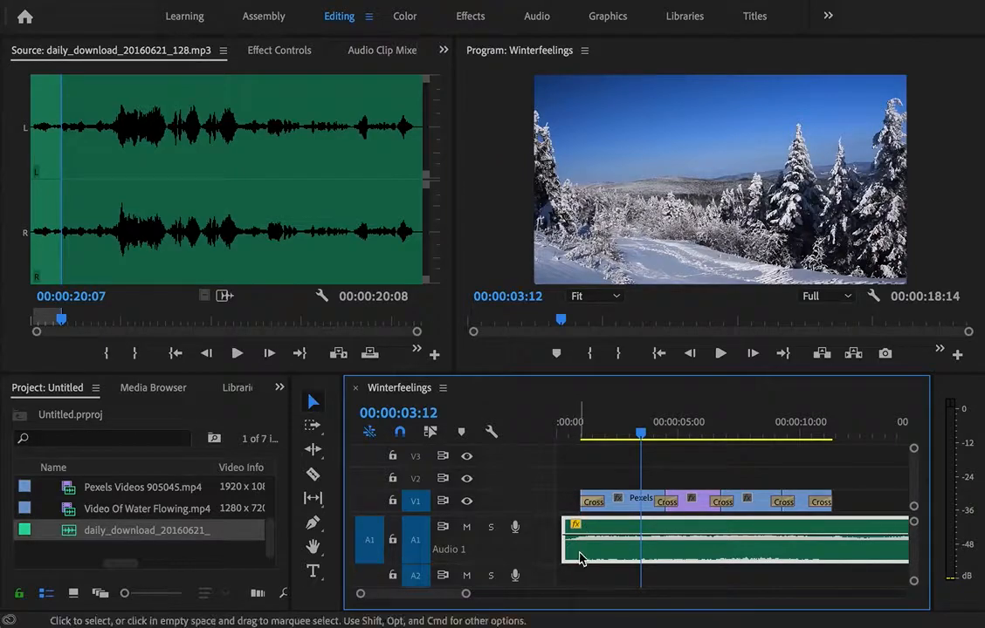
Play the sequence from its start to check how the trimmed music begins under the video clips.
left_click_drag(642, 437, 556, 434)
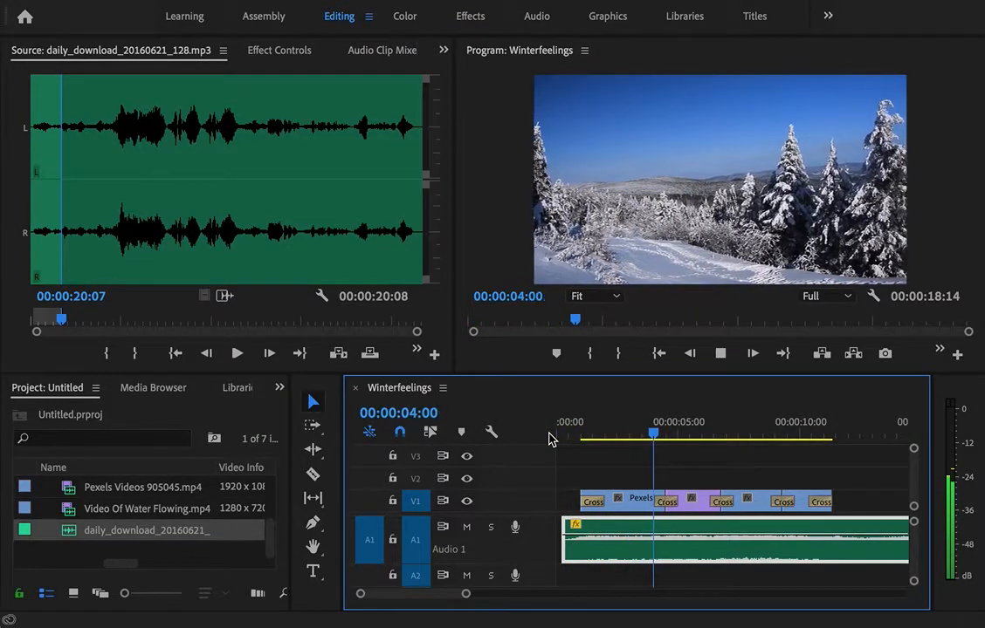
key("space")
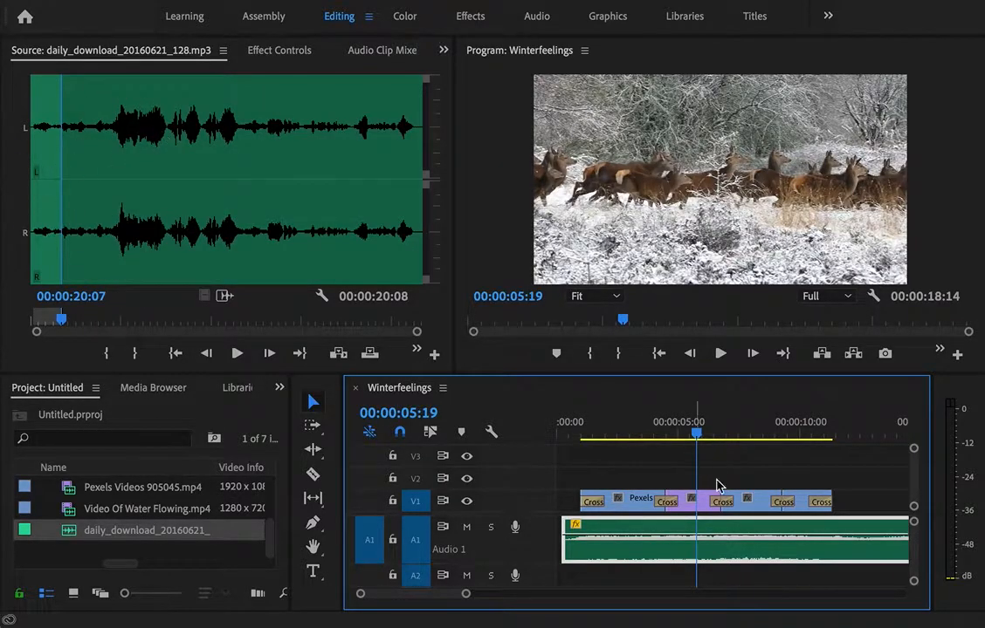
left_click_drag(696, 432, 634, 443)
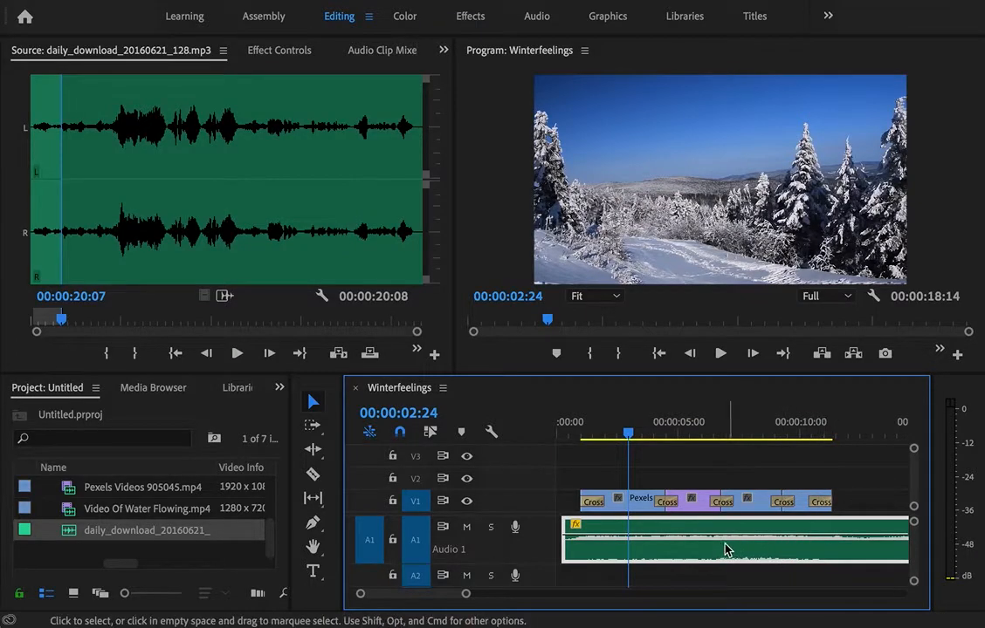
Raise the A1 music clip's volume and play the sequence from 00:00:01:00 to check the level.
left_click_drag(714, 538, 714, 527)
left_click_drag(632, 440, 584, 442)
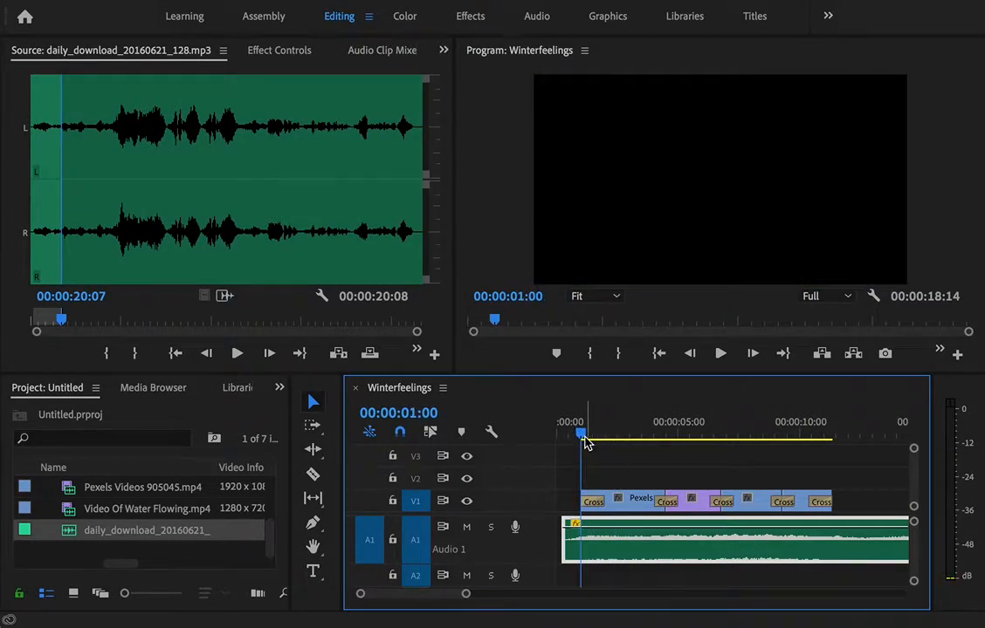
key("space")
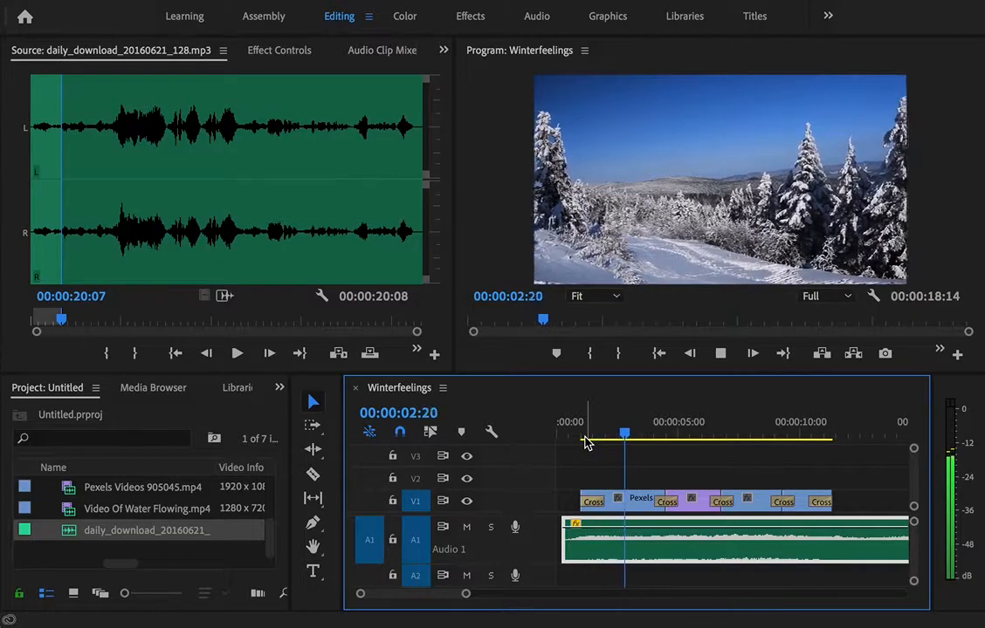
key("space")
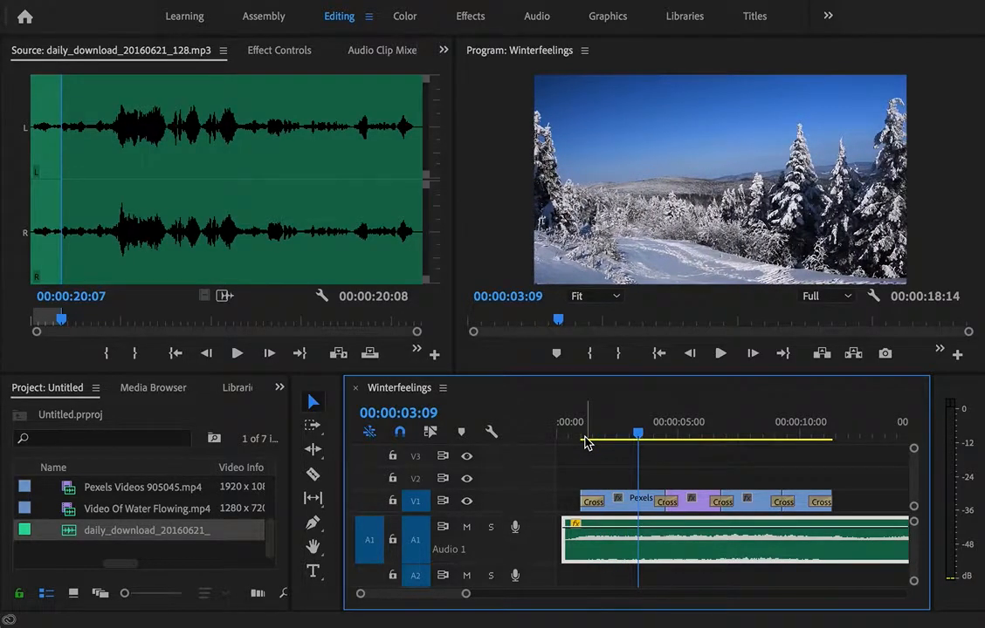
key("space")
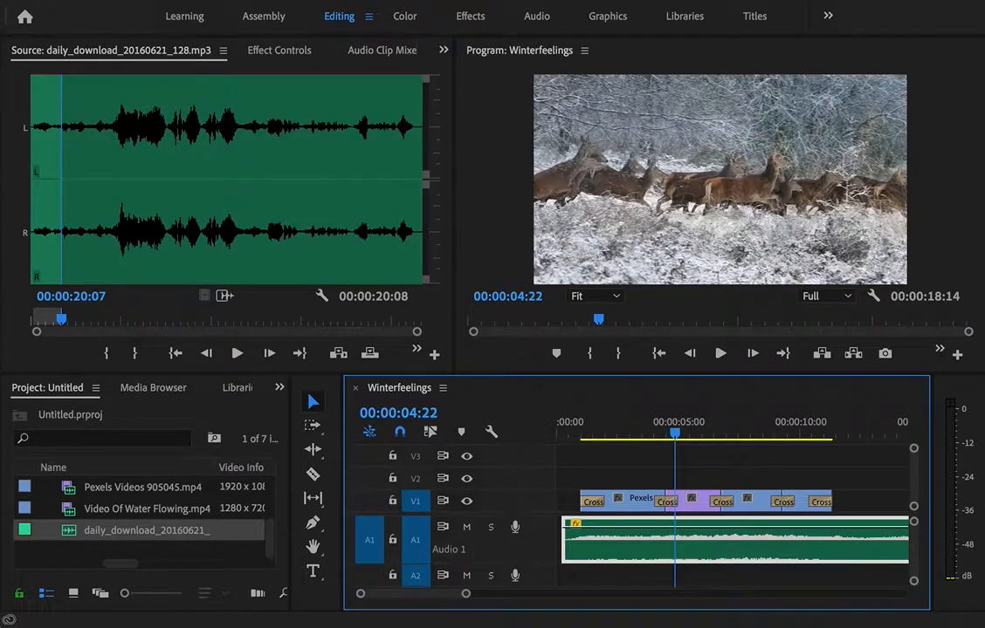
key("XF86AudioRaiseVolume")
key("space")
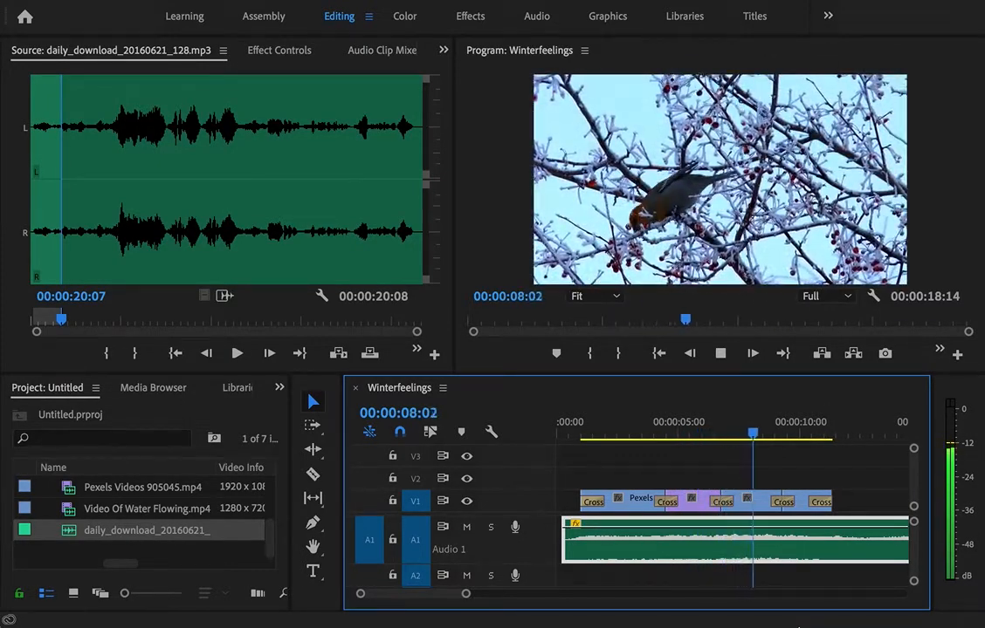
key("space")
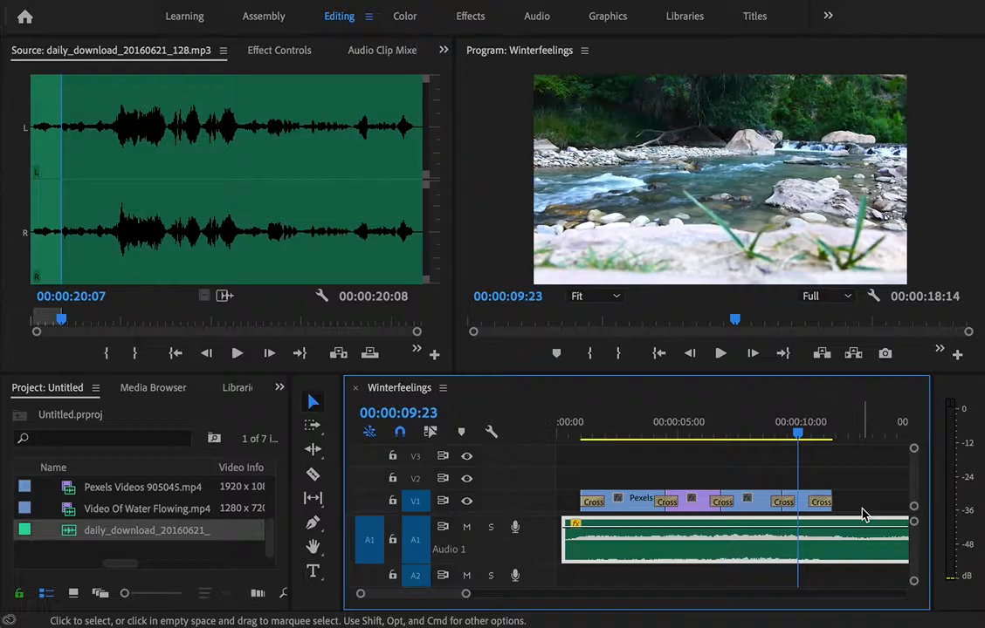
Trim the end of the A1 music clip to about 00:00:13:15, slightly past the end of the last video clip.
left_click_drag(798, 433, 705, 440)
left_click_drag(465, 593, 495, 597)
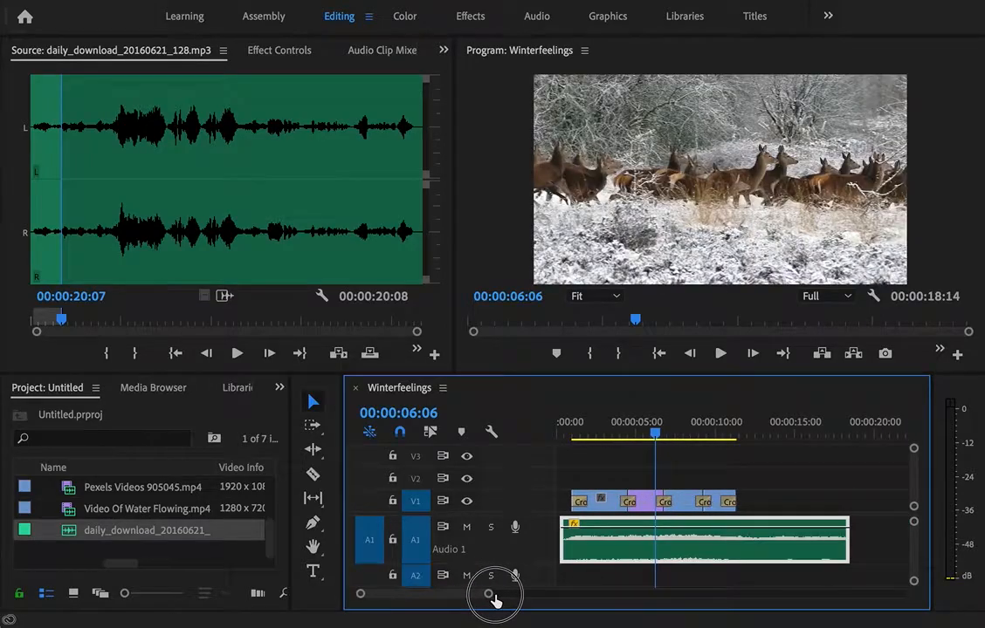
left_click(661, 432)
left_click_drag(663, 433, 756, 442)
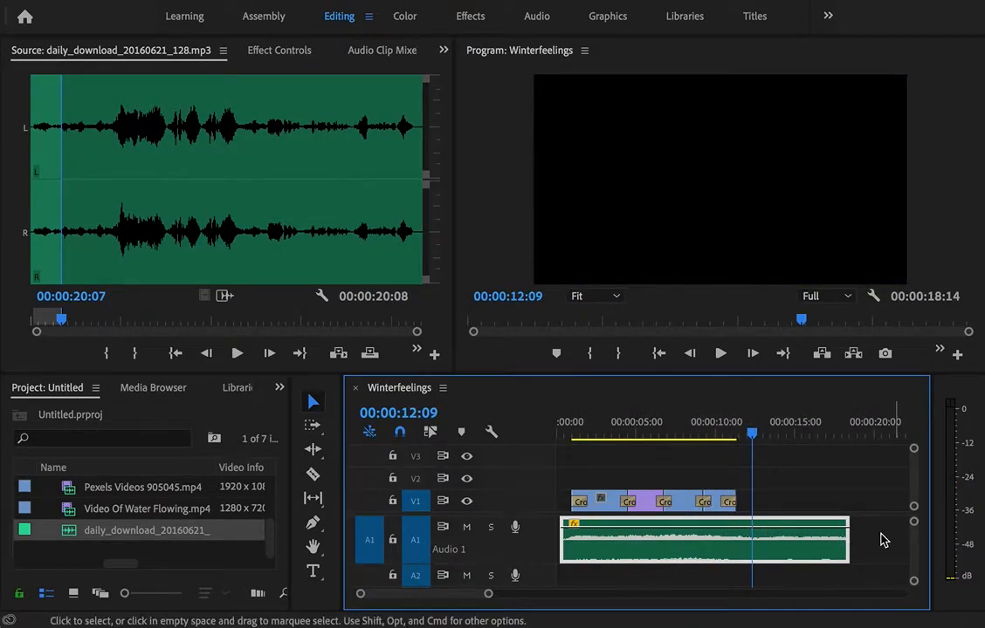
left_click_drag(846, 548, 773, 550)
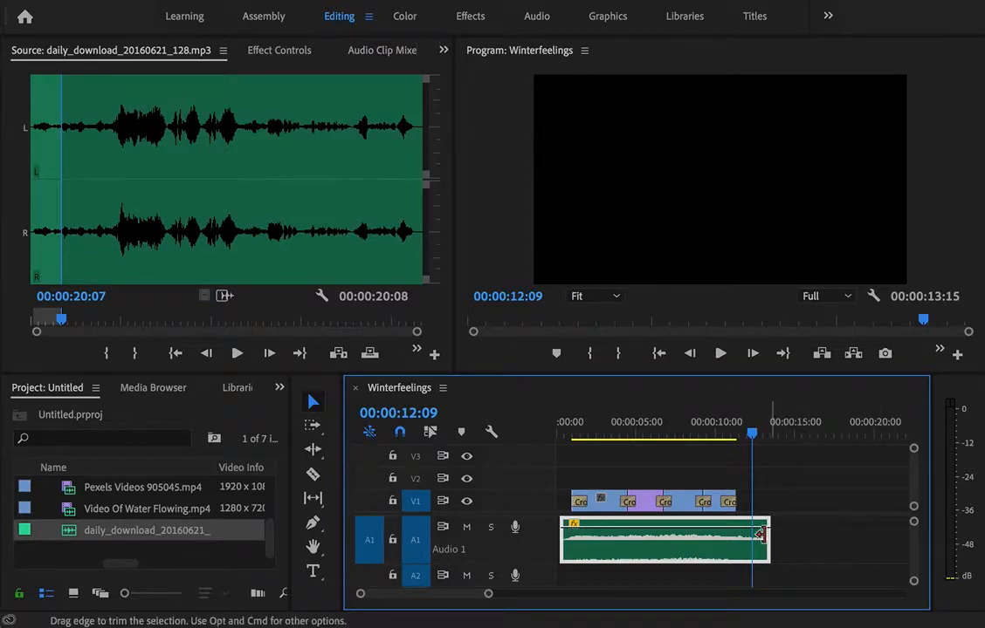
Add two volume keyframes to the A1 music clip with the Pen tool, at 00:00:11:13 and at the clip's end.
left_click_drag(752, 437, 738, 441)
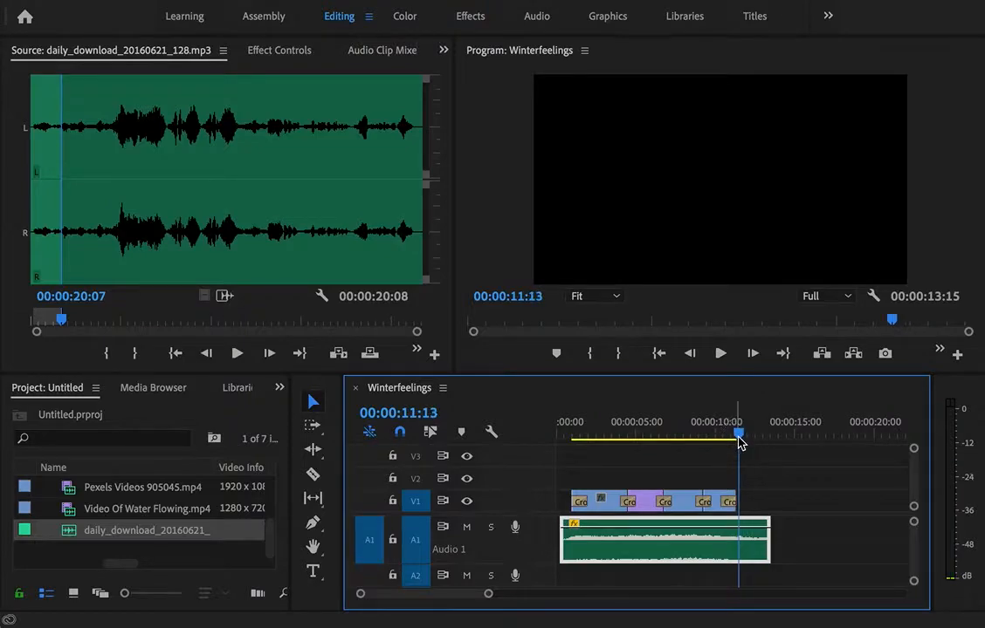
left_click(313, 527)
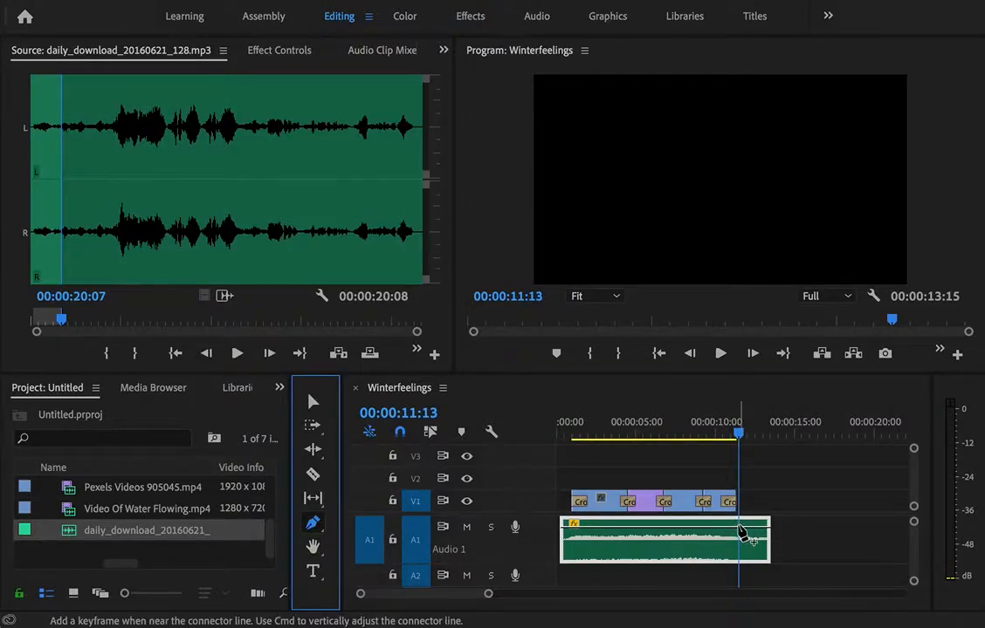
left_click(738, 527)
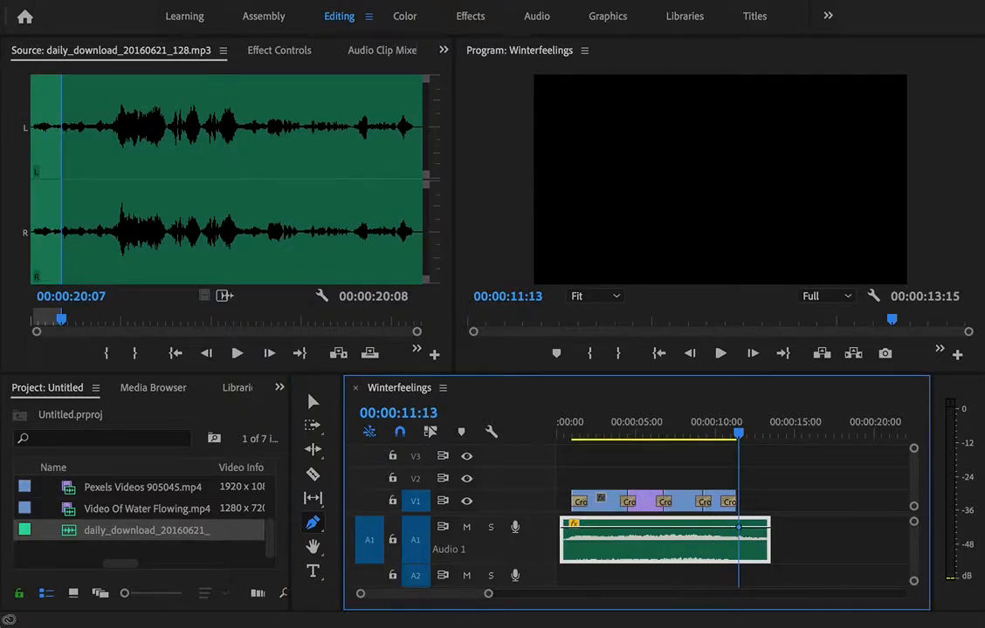
left_click(768, 529)
left_click(320, 396)
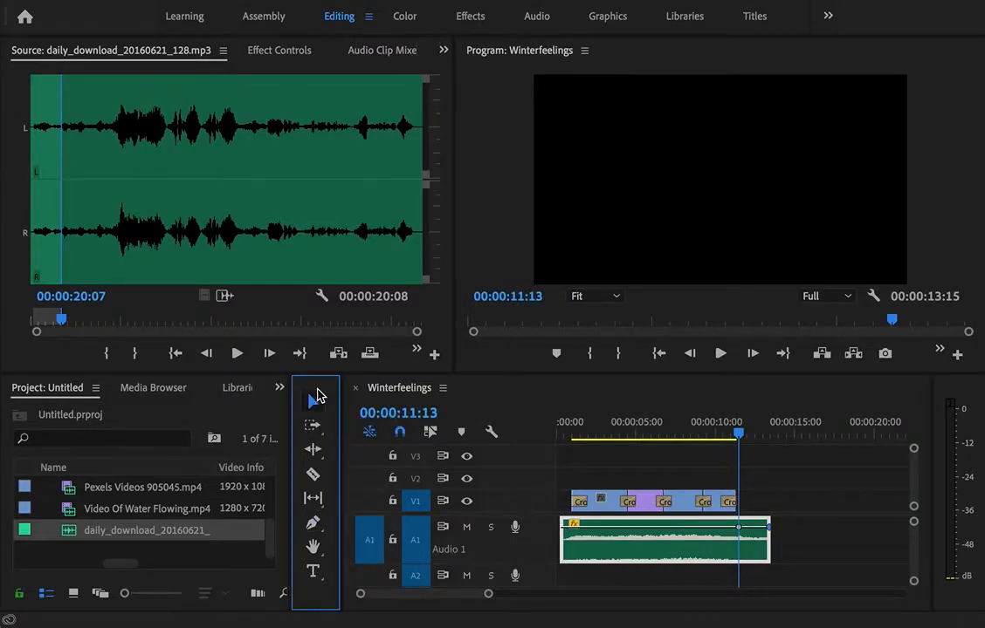
Lower the A1 music clip's last volume keyframe to create a fade-out and play the ending to check it.
left_click_drag(768, 529, 771, 566)
left_click_drag(739, 434, 730, 436)
key("space")
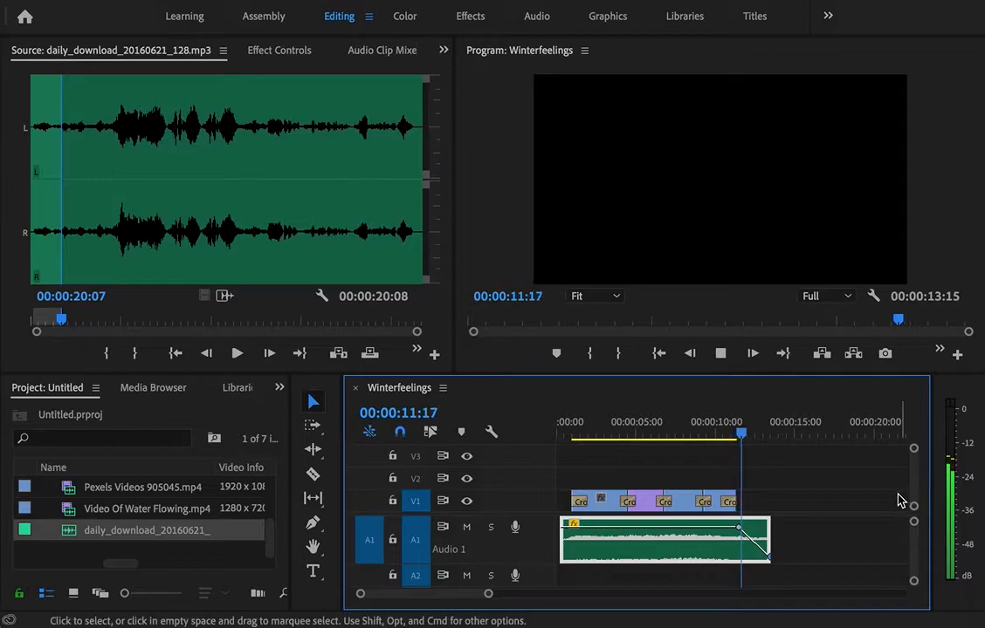
key("space")
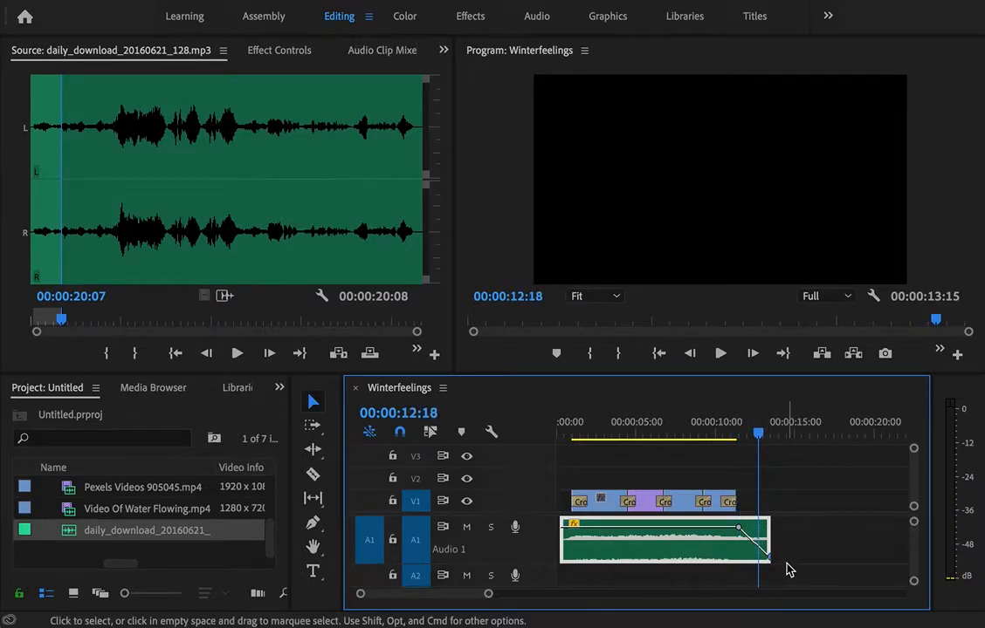
Extend the end of the A1 music clip to 00:00:13:21 and shift the fade-out's first keyframe slightly later.
left_click_drag(772, 531, 774, 533)
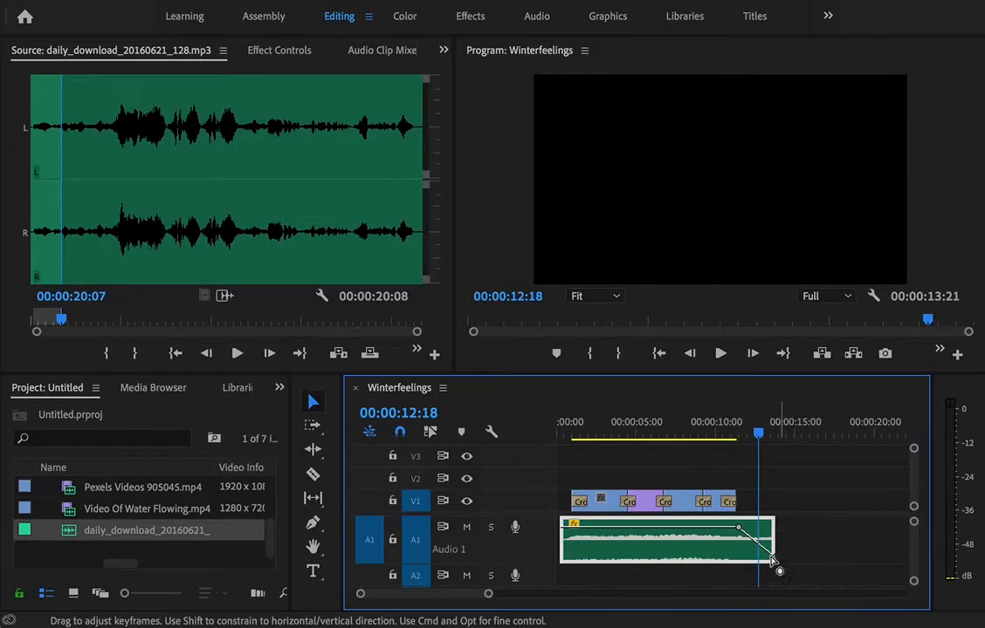
left_click_drag(743, 529, 745, 528)
Play the sequence from about 00:00:10:21 to check the music fade-out, and return the playhead to the sequence start.
left_click_drag(758, 435, 728, 447)
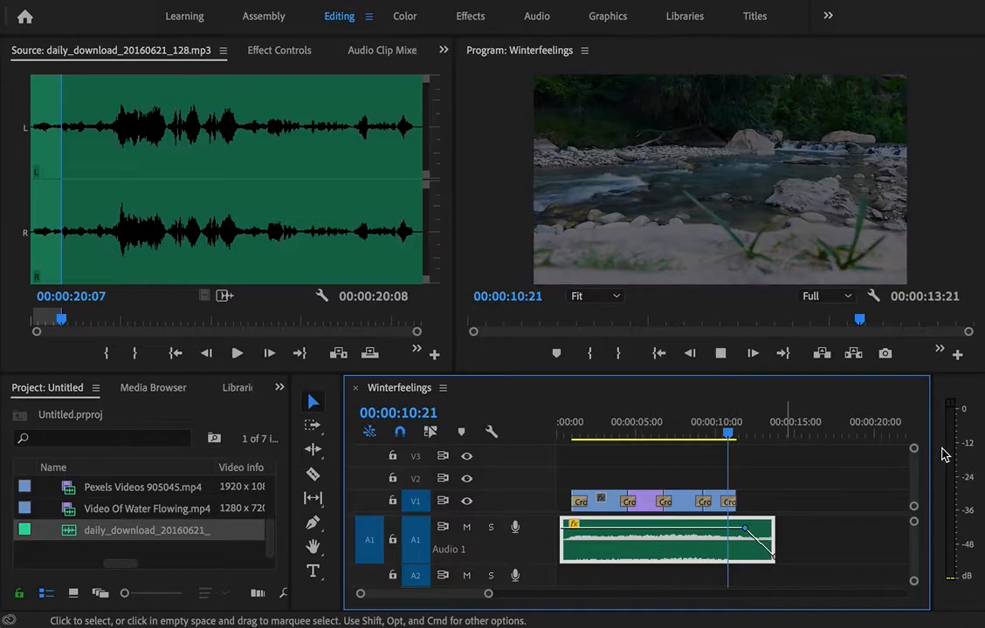
key("space")
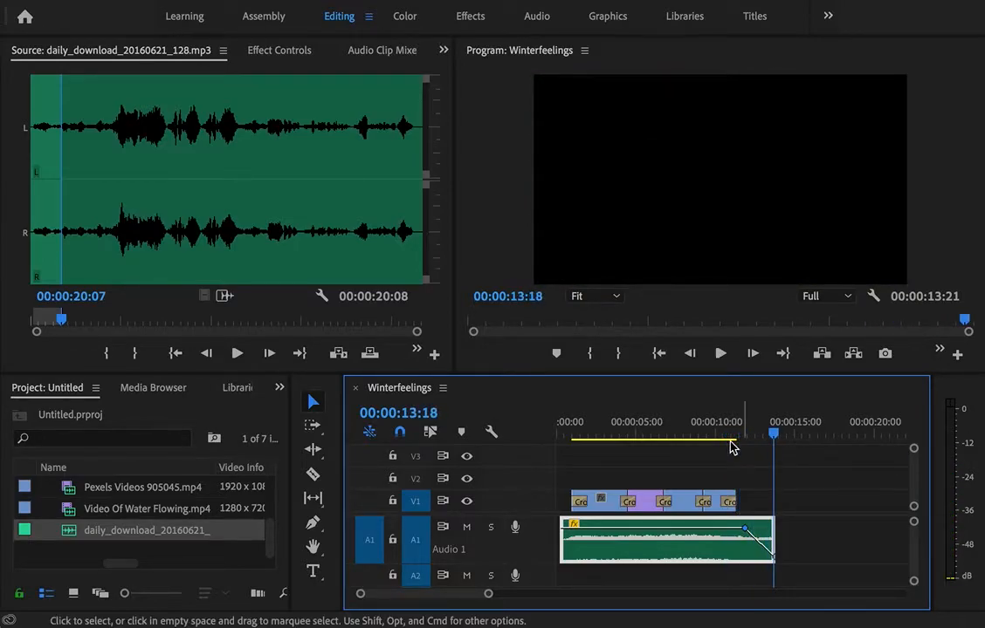
left_click_drag(772, 433, 599, 481)
key("Home")
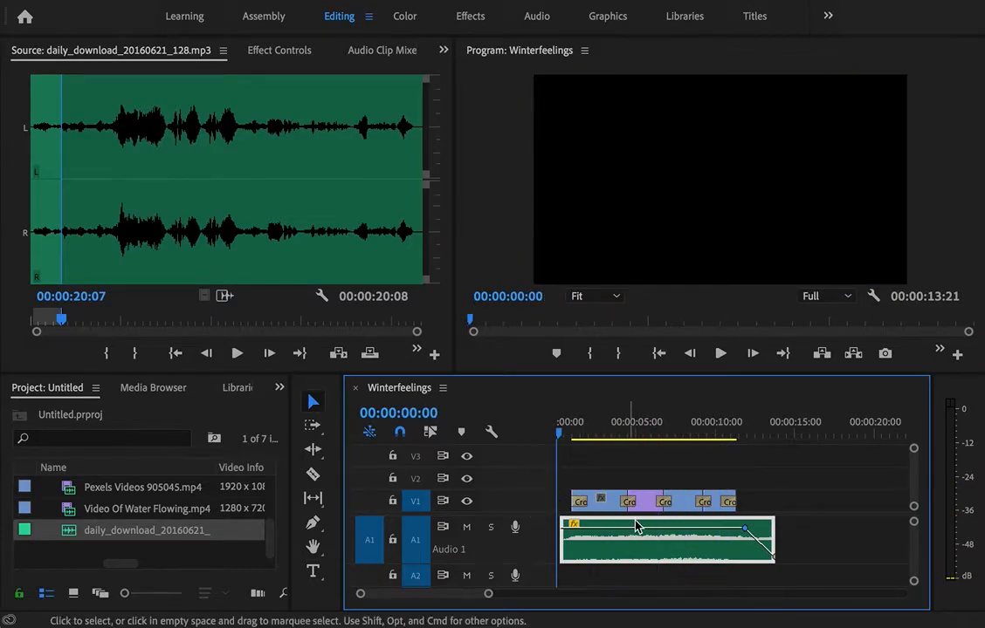
Examine the Crossfade audio transitions available in the Effects library and collapse the Audio Transitions folder.
left_click(279, 393)
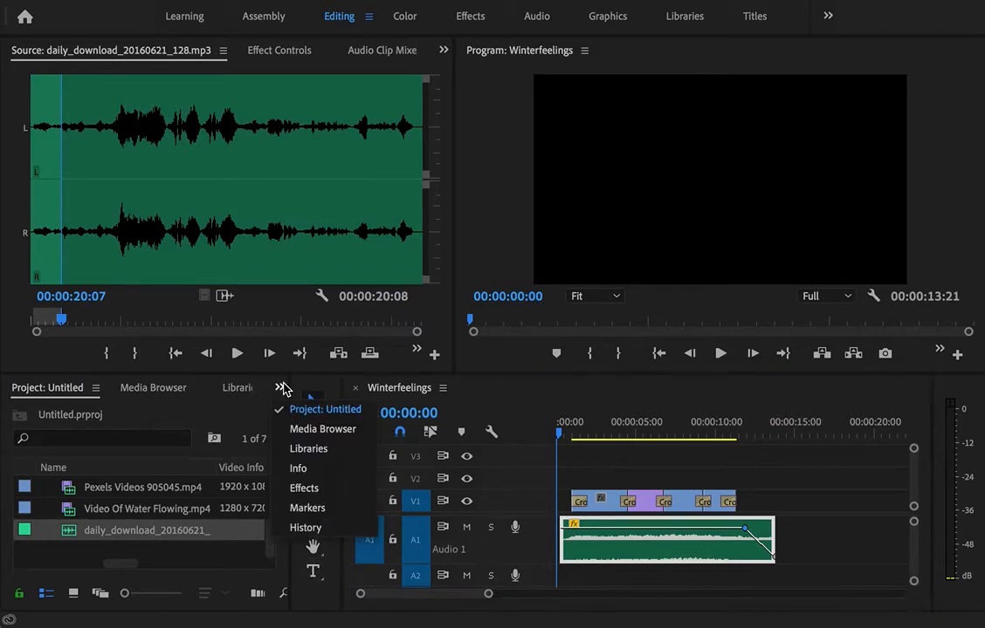
left_click(307, 489)
left_click(13, 442)
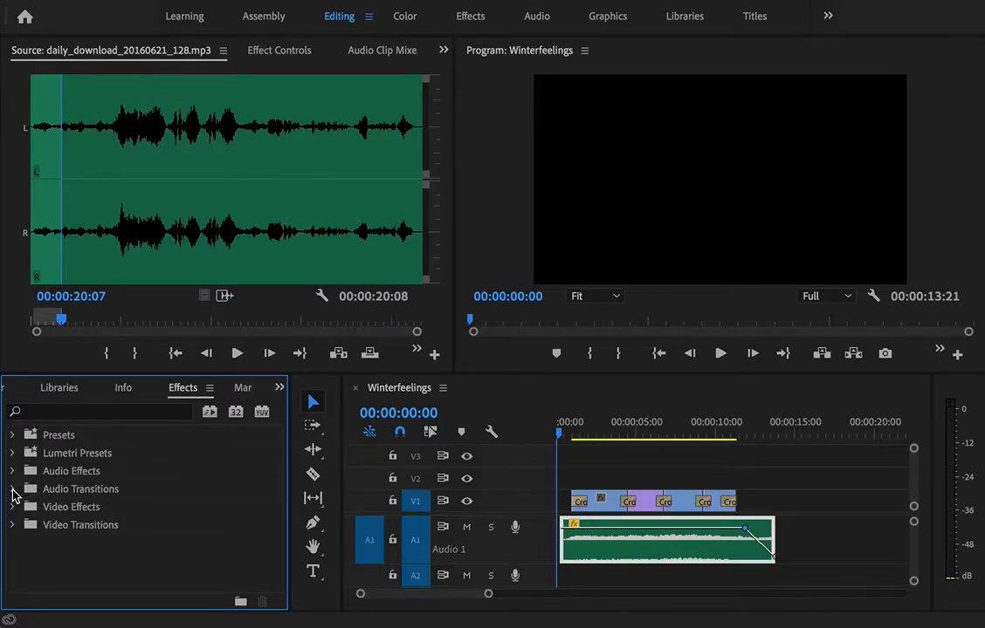
left_click(12, 489)
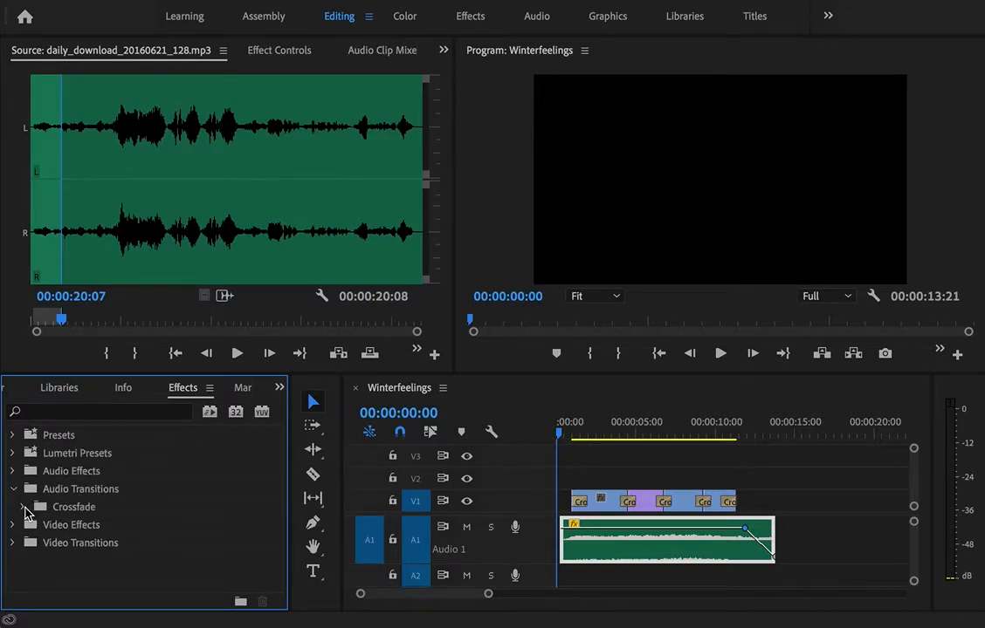
left_click(23, 508)
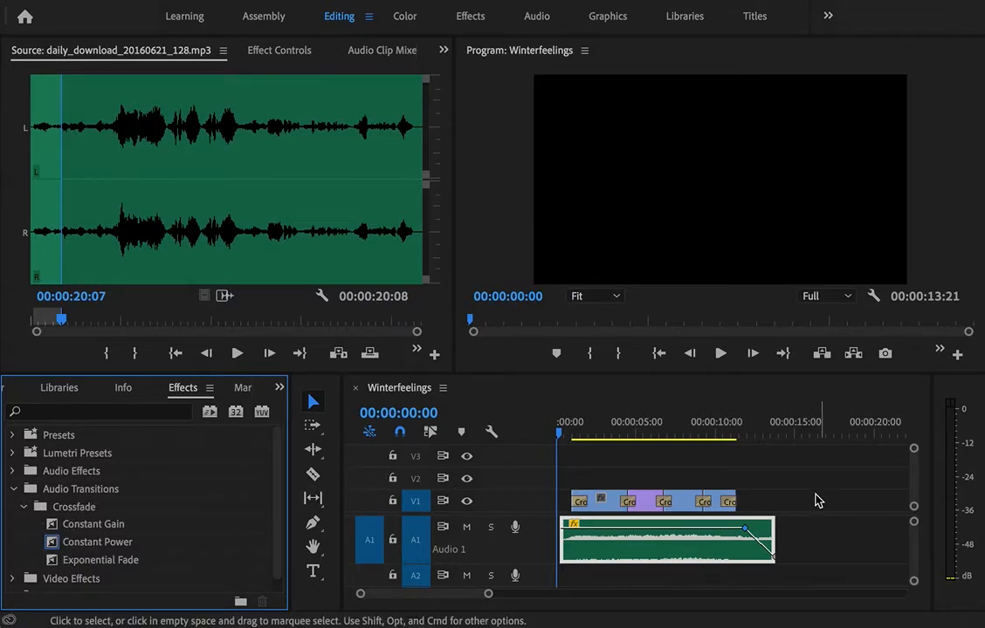
left_click(13, 490)
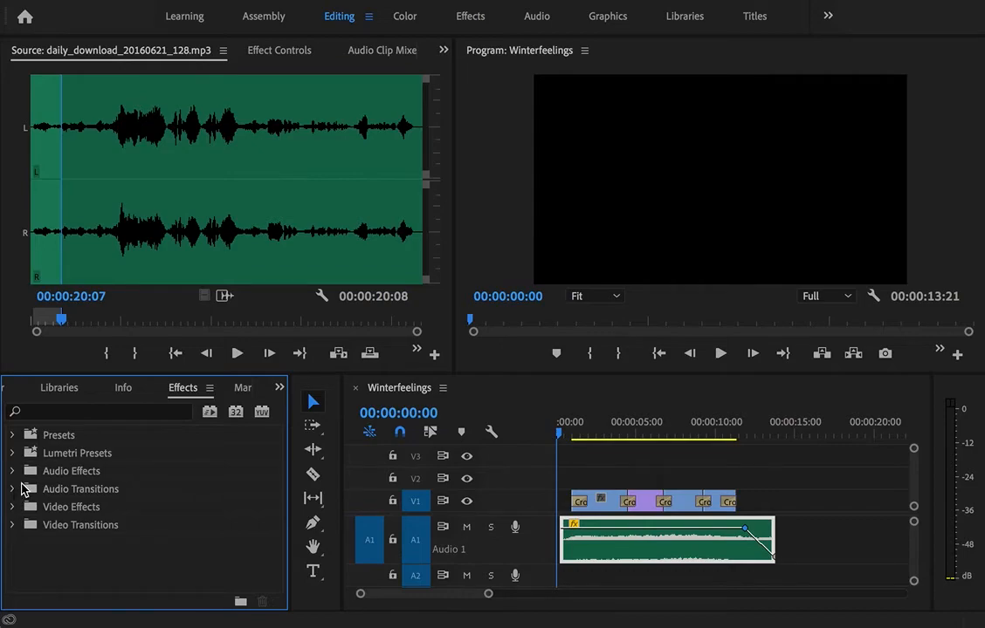